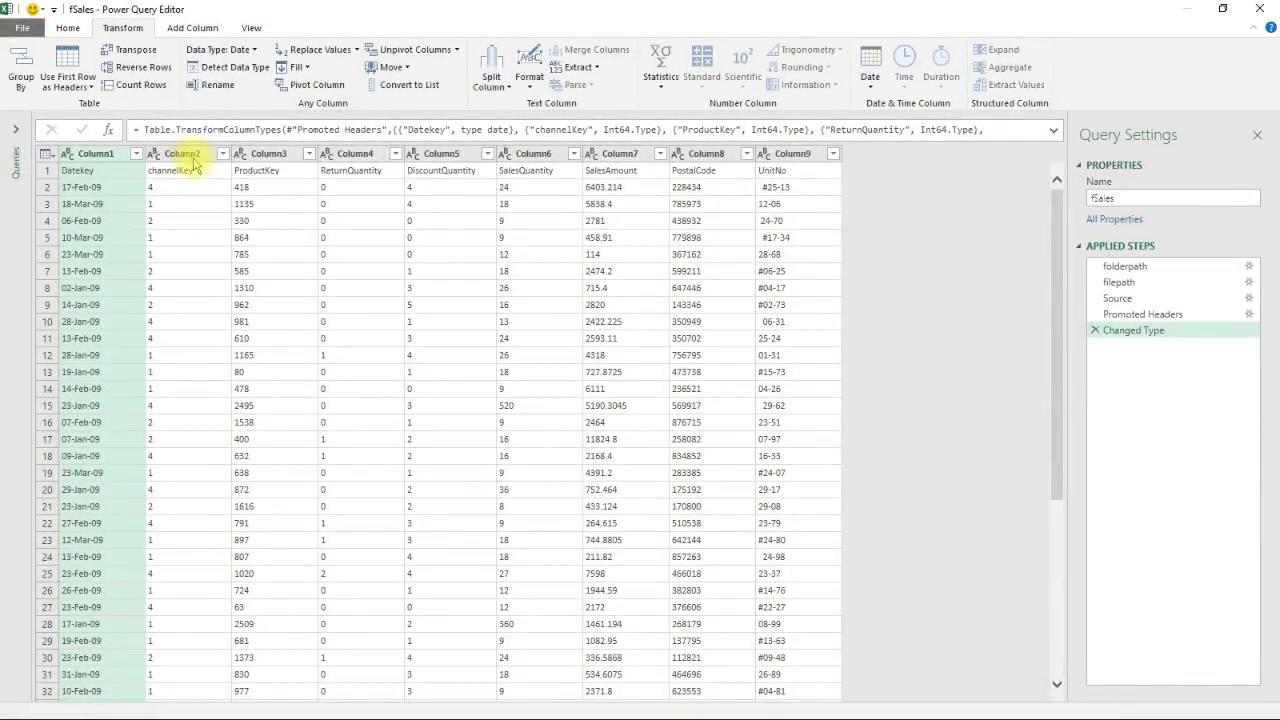
# Keep only the Datekey, channelKey, SalesAmount, PostalCode and UnitNo columns of the fSales query, removing the other columns.
pyautogui.keyDown('ctrl'); pyautogui.click(740, 154); pyautogui.keyUp('ctrl')
pyautogui.keyDown('ctrl'); pyautogui.click(818, 154); pyautogui.keyUp('ctrl')
pyautogui.keyDown('ctrl'); pyautogui.click(924, 154); pyautogui.keyUp('ctrl')
# Trim and clean the UnitNo column's text and replace every "#" in it with nothing.
pyautogui.click(529, 70)
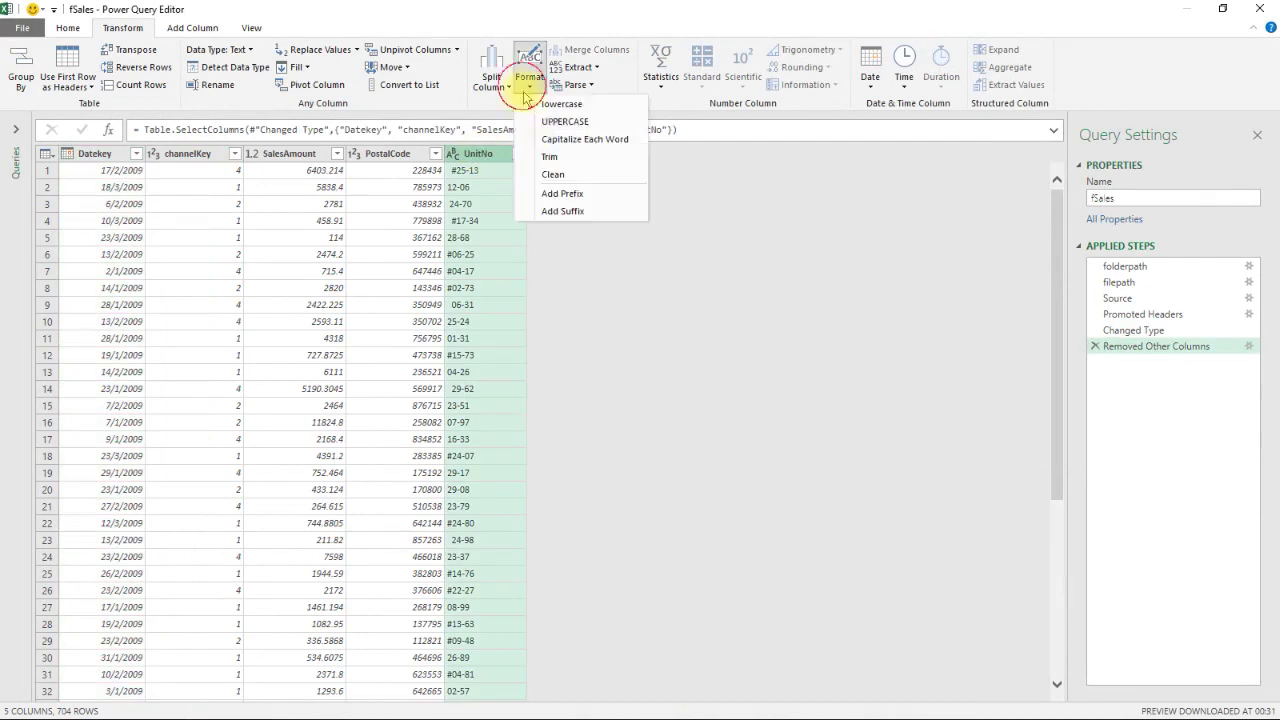
pyautogui.click(565, 157)
pyautogui.click(529, 70)
pyautogui.click(565, 174)
pyautogui.click(320, 50)
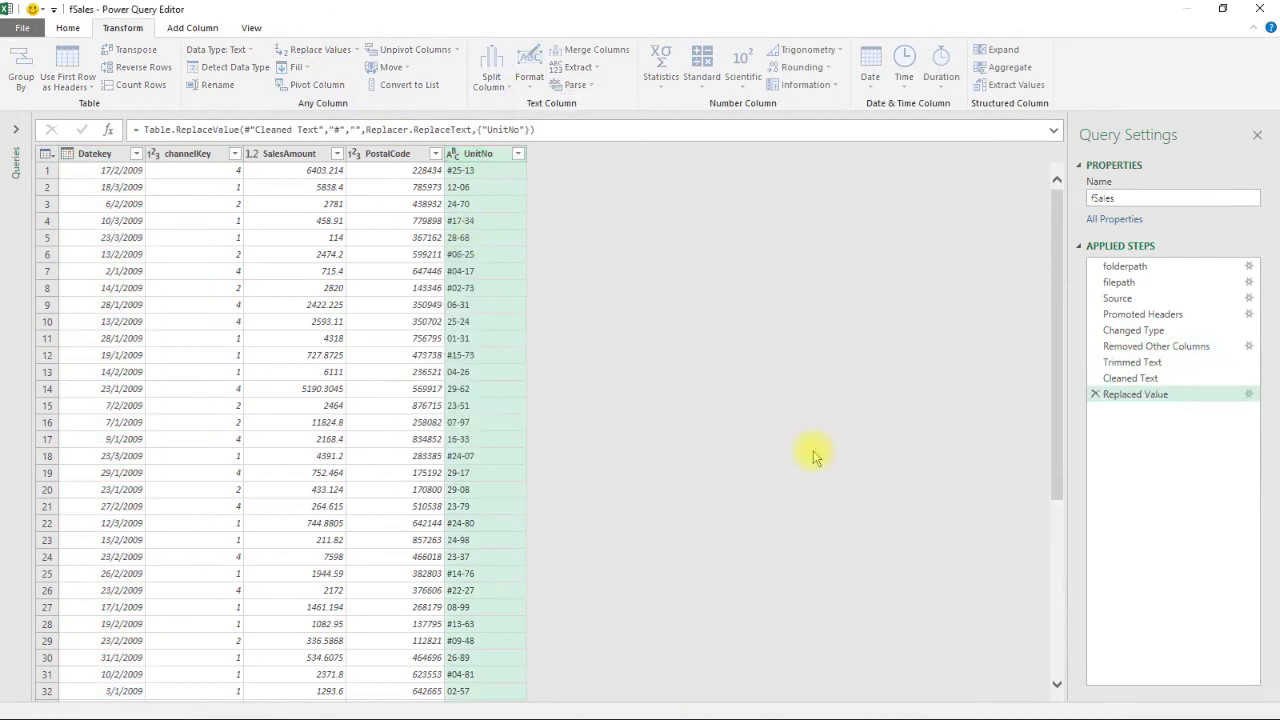
# Extract the first 2 characters of the PostalCode column.
pyautogui.click(388, 154)
pyautogui.click(612, 67)
pyautogui.click(625, 112)
pyautogui.write('2')
pyautogui.click(807, 417)
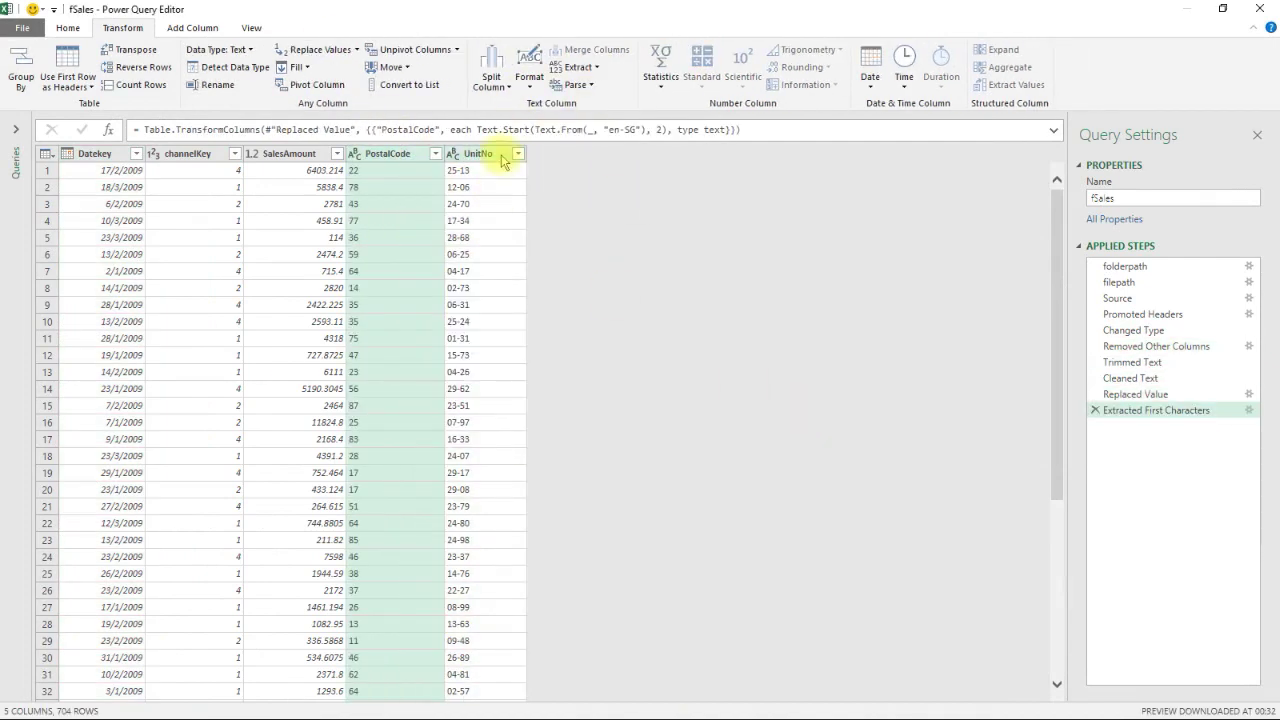
# Split the UnitNo column by delimiter.
pyautogui.click(490, 154)
pyautogui.click(491, 78)
pyautogui.click(510, 108)
pyautogui.click(809, 471)
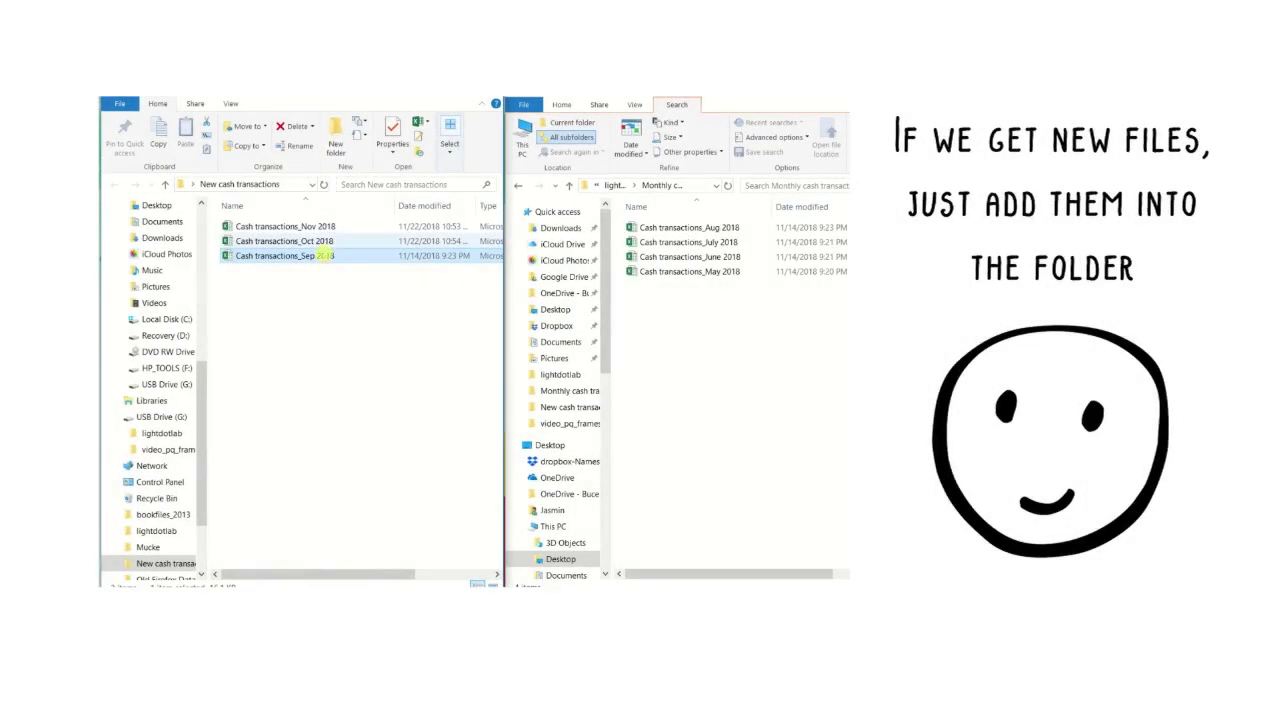
# Move the Sep, Oct and Nov 2018 cash transaction files into the monthly cash transactions folder and refresh all data in the Excel workbook.
pyautogui.keyDown('shift'); pyautogui.click(330, 227); pyautogui.keyUp('shift')
pyautogui.moveTo(330, 227); pyautogui.dragTo(704, 418)
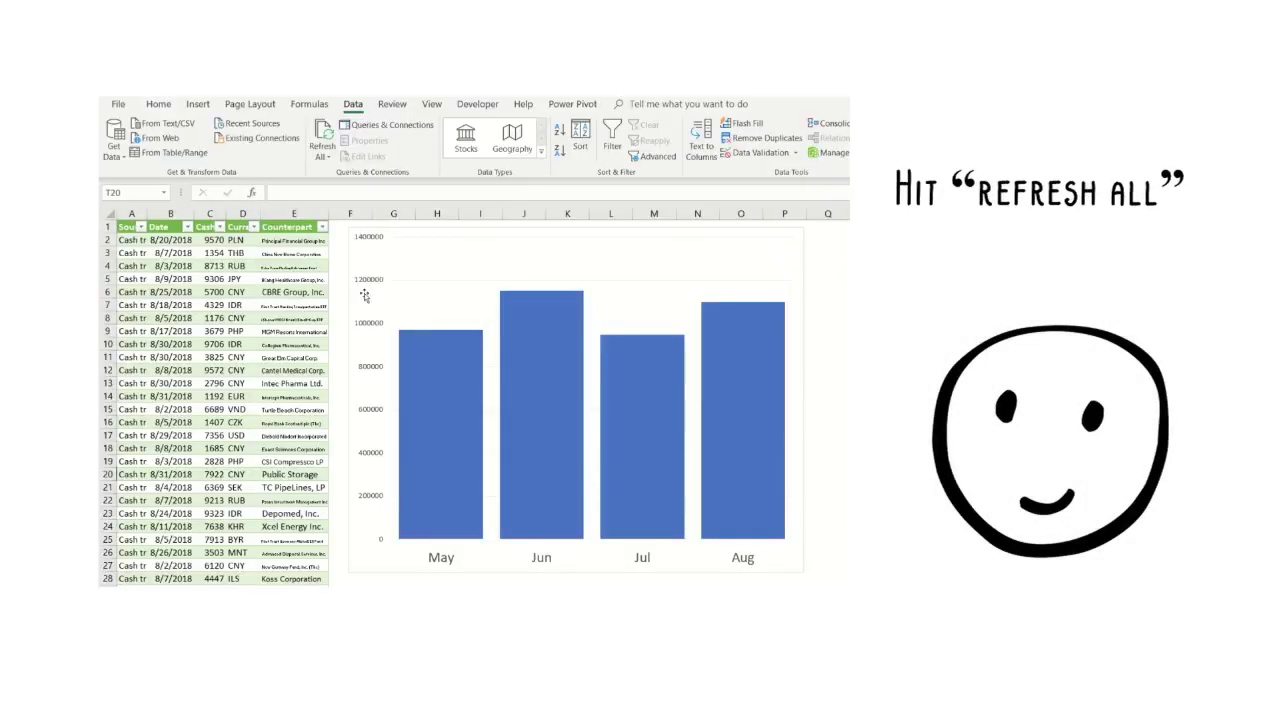
pyautogui.click(323, 130)
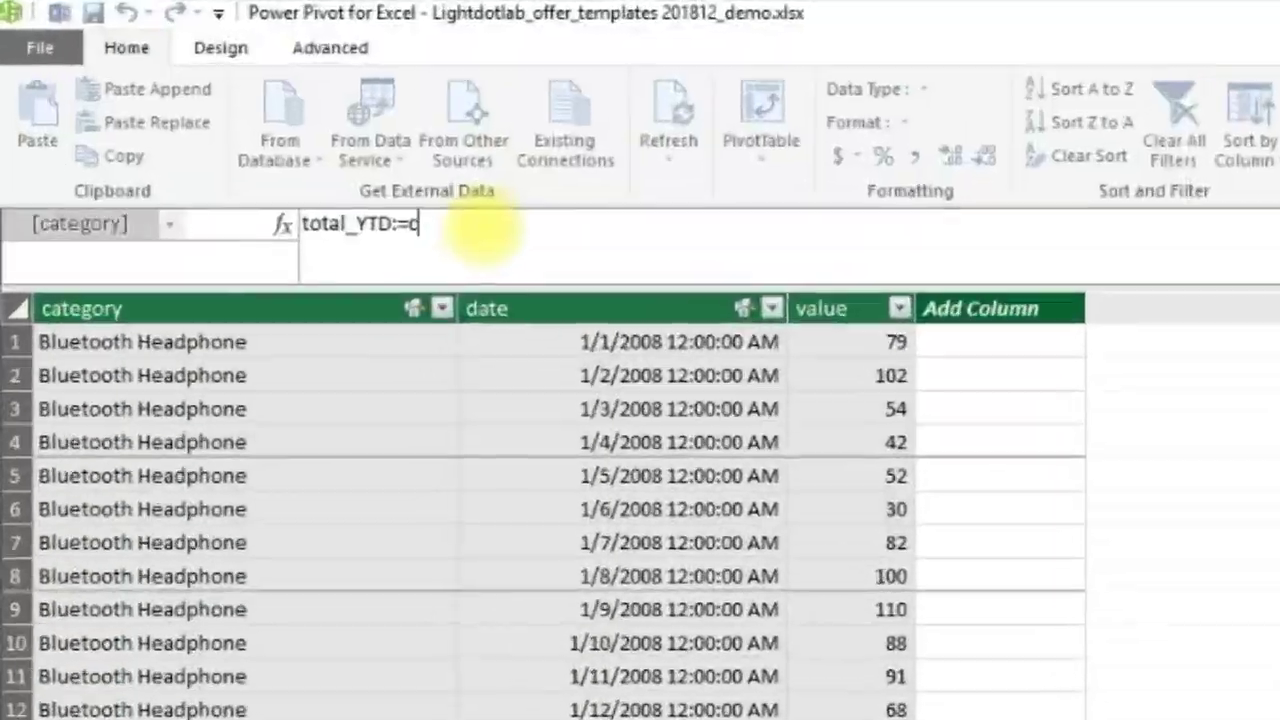
# In Power Pivot, complete the total_YTD measure with CALCULATE of [total] filtered by DATESYTD over the calendar's date column.
pyautogui.write('alculate([to')
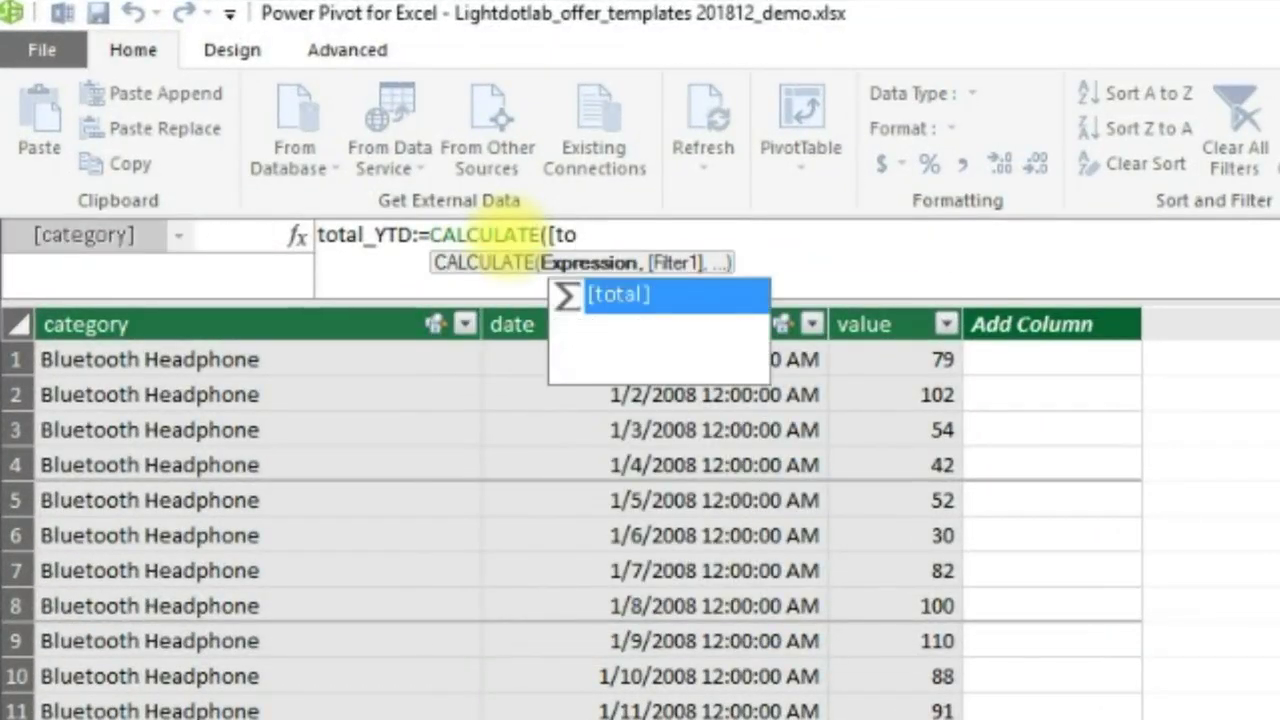
pyautogui.press('Tab')
pyautogui.write(',datest')
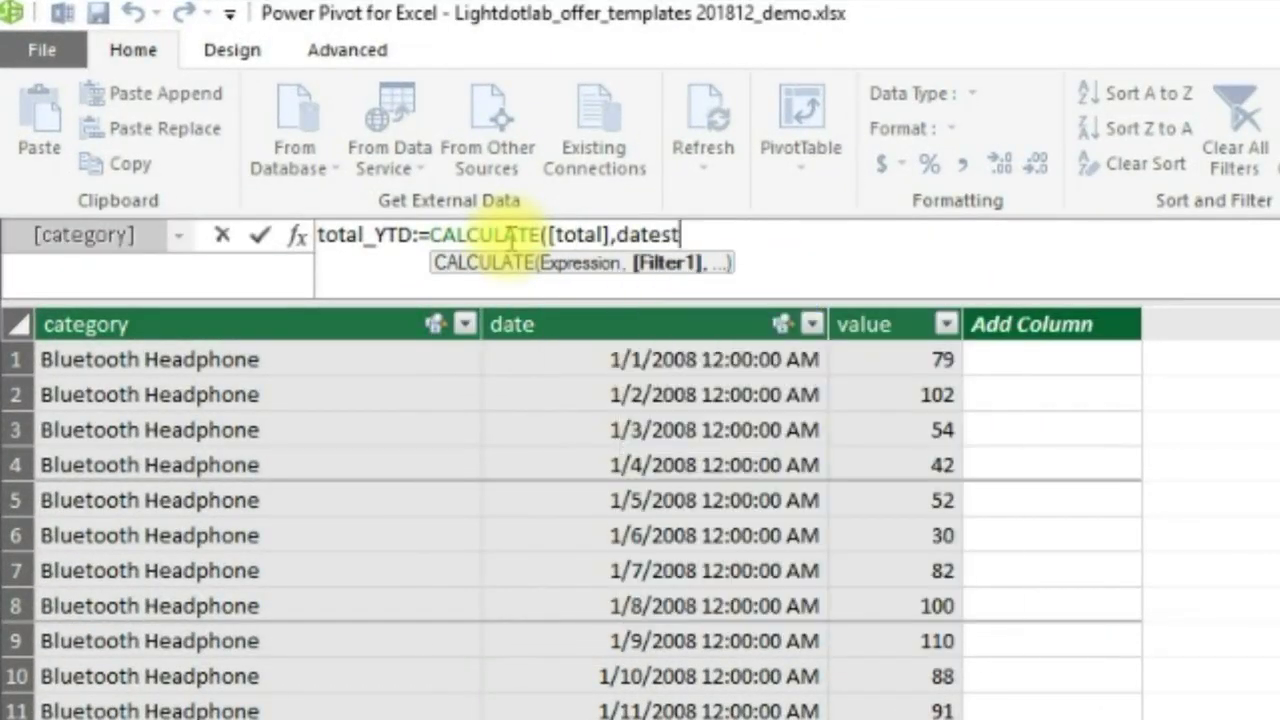
pyautogui.press('BackSpace')
pyautogui.write('y')
pyautogui.press('Tab')
pyautogui.write('(cal')
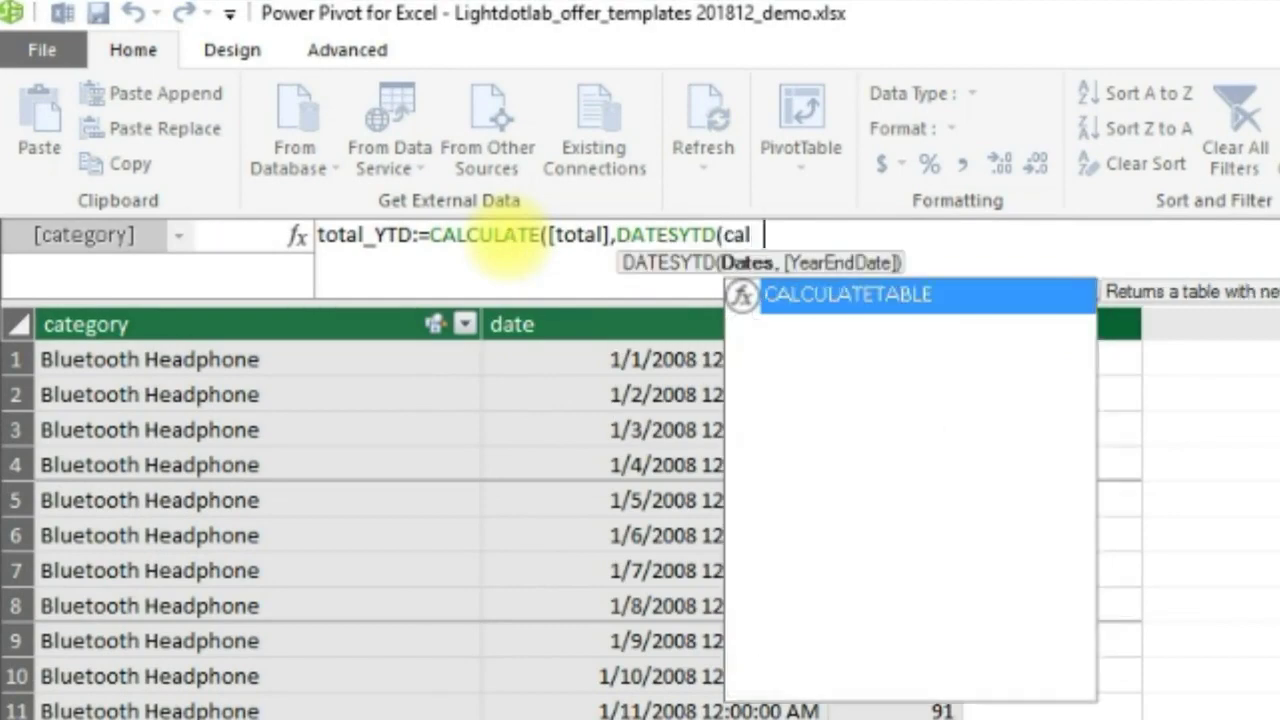
pyautogui.write('e')
pyautogui.press('Down')
pyautogui.press('Down')
pyautogui.press('Tab')
pyautogui.write('))')
pyautogui.press('Return')
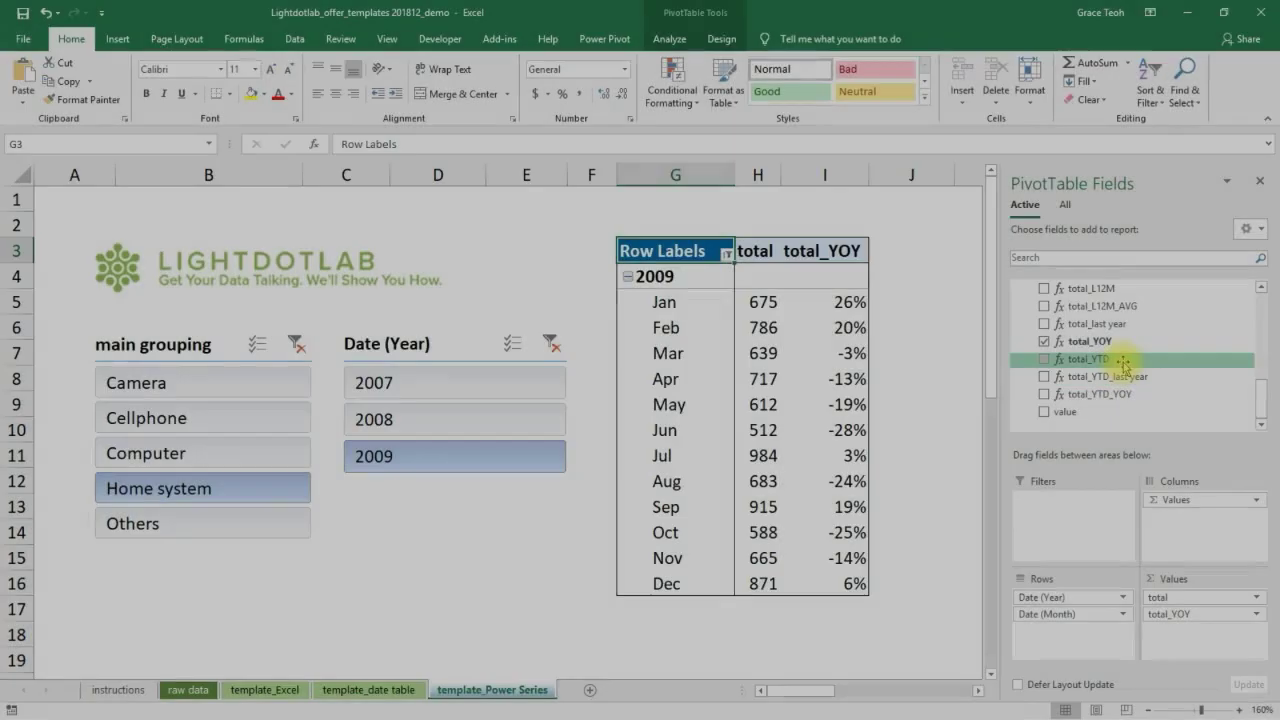
# Add total_YTD to the values of the PivotTable in Excel and filter the Date (Year) slicer to 2008.
pyautogui.click(1110, 359)
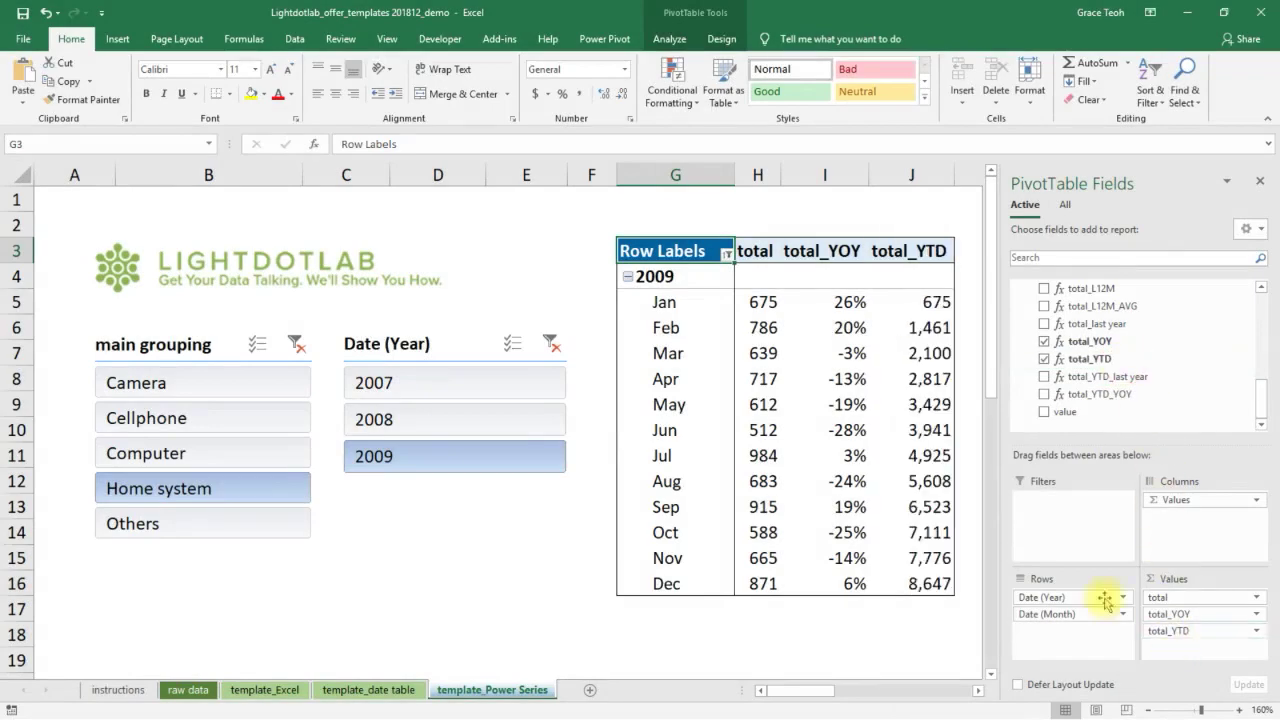
pyautogui.moveTo(908, 251); pyautogui.dragTo(908, 585)
pyautogui.click(505, 414)
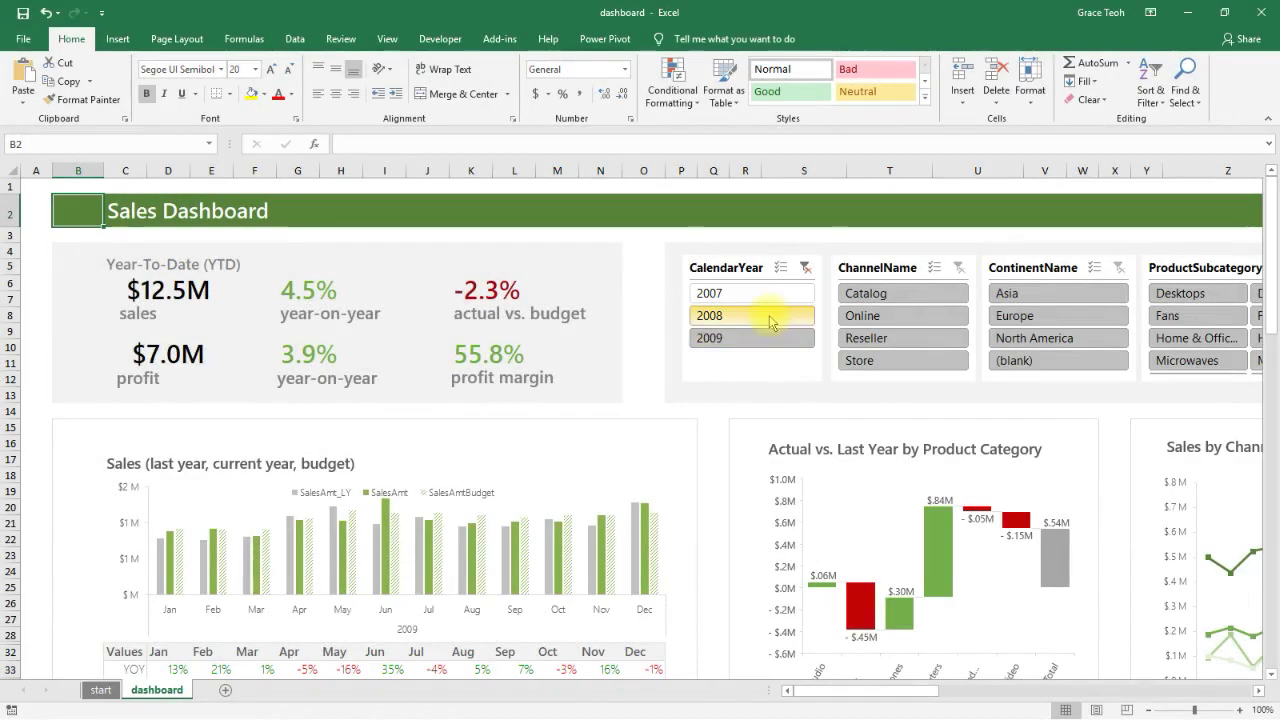
# Filter the Sales Dashboard to calendar year 2008, the Online channel and the Europe continent.
pyautogui.click(770, 318)
pyautogui.click(890, 316)
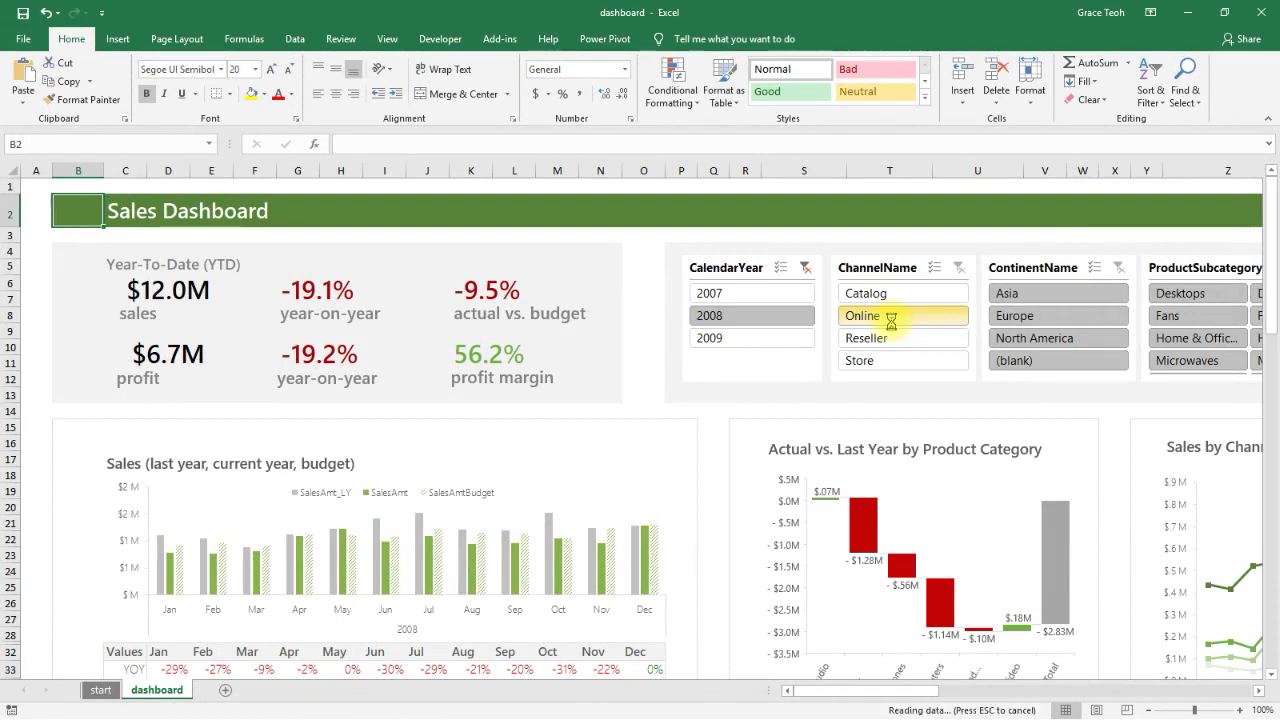
pyautogui.click(1035, 320)
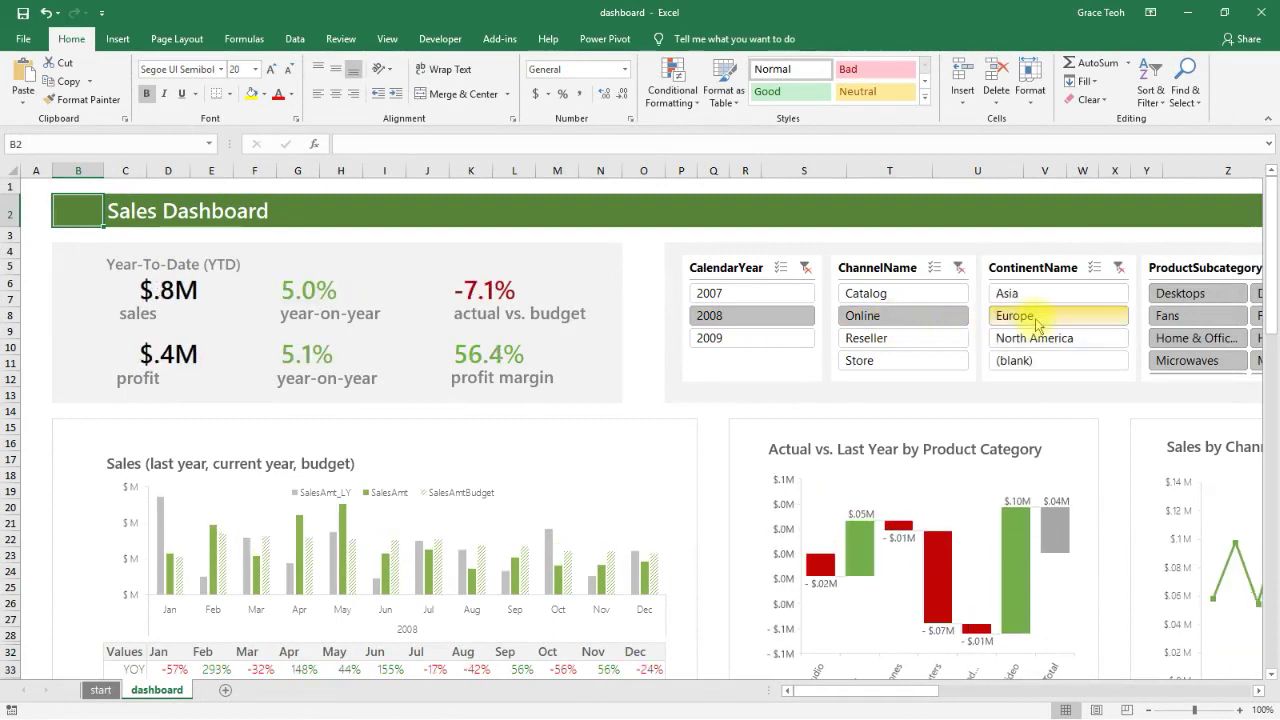